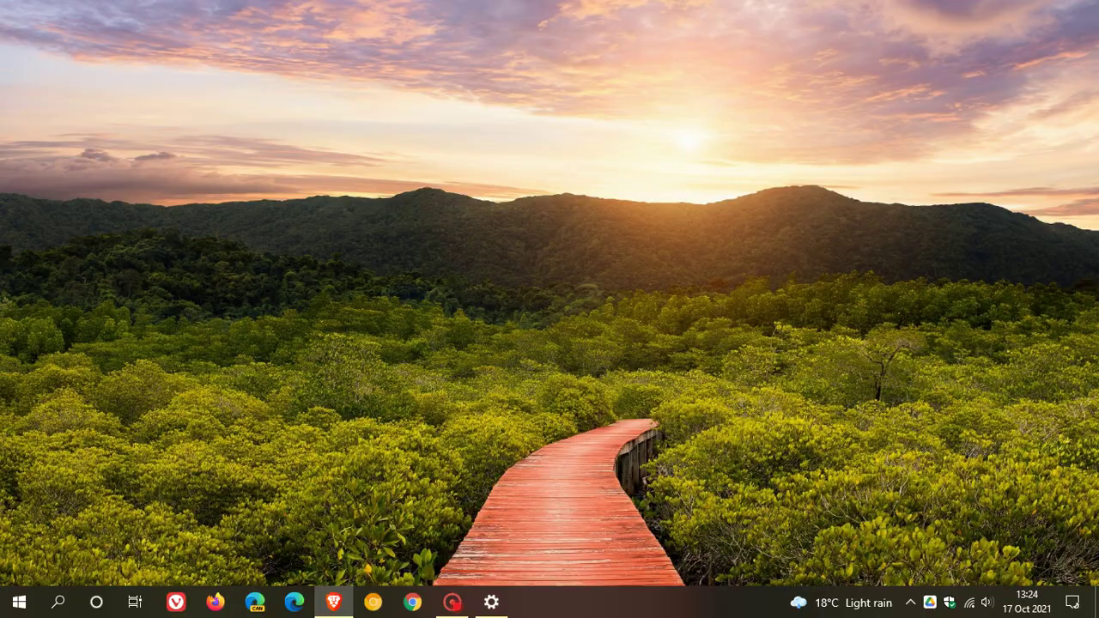
# Show the Windows Update history with the 21H1 feature update and KB5006670 listed
pyautogui.click(491, 602)
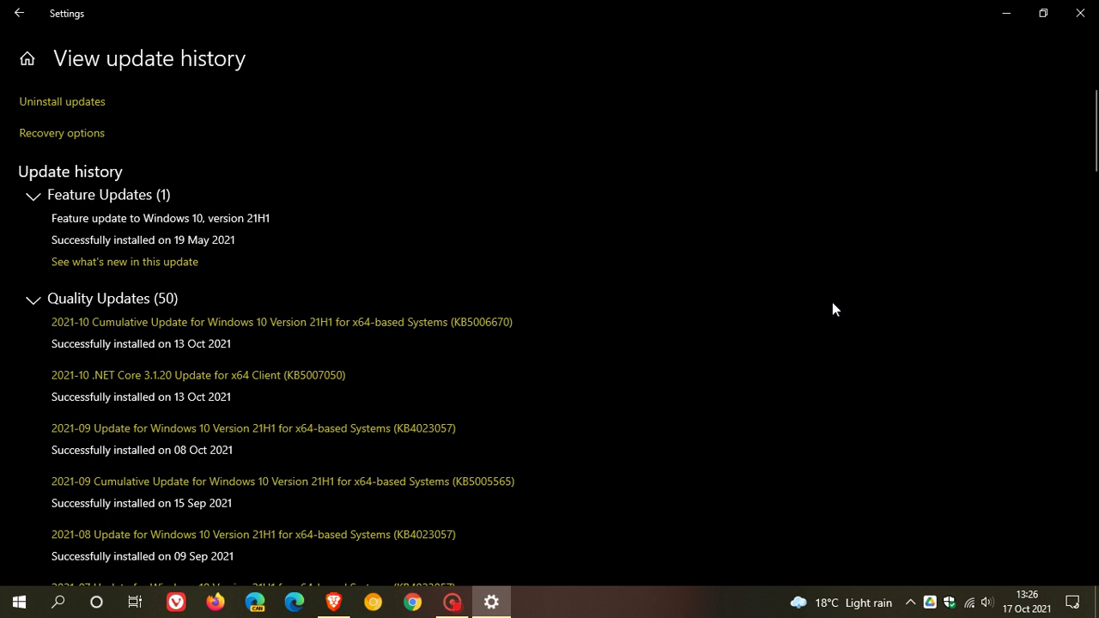
pyautogui.click(76, 101)
pyautogui.scroll(-5, 550, 283)
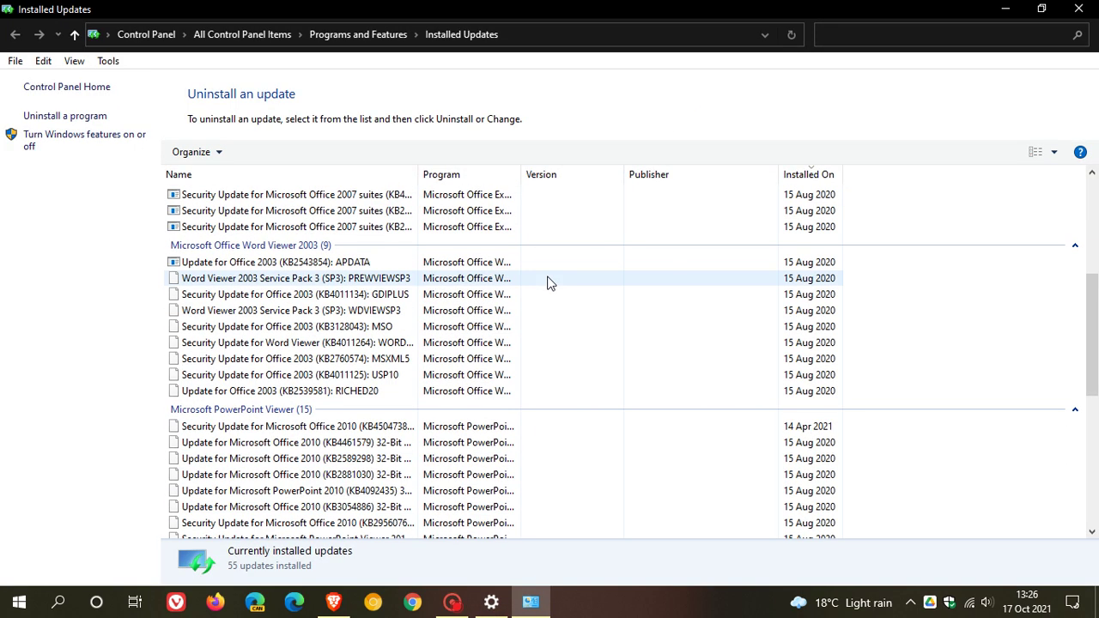
pyautogui.scroll(-8, 552, 285)
pyautogui.scroll(-1, 550, 283)
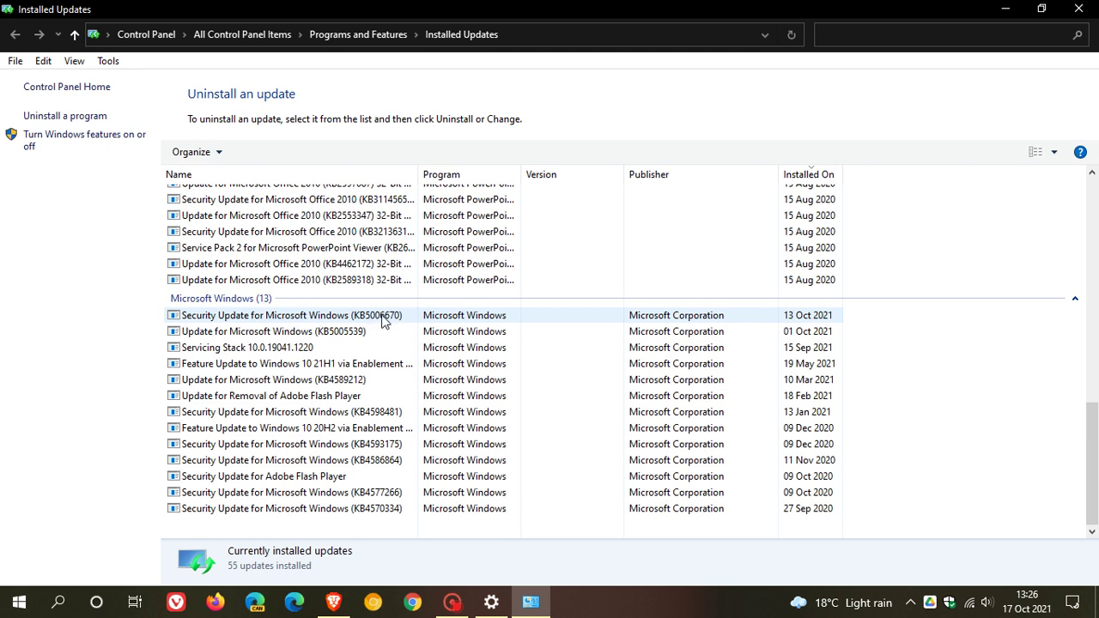
pyautogui.click(384, 321)
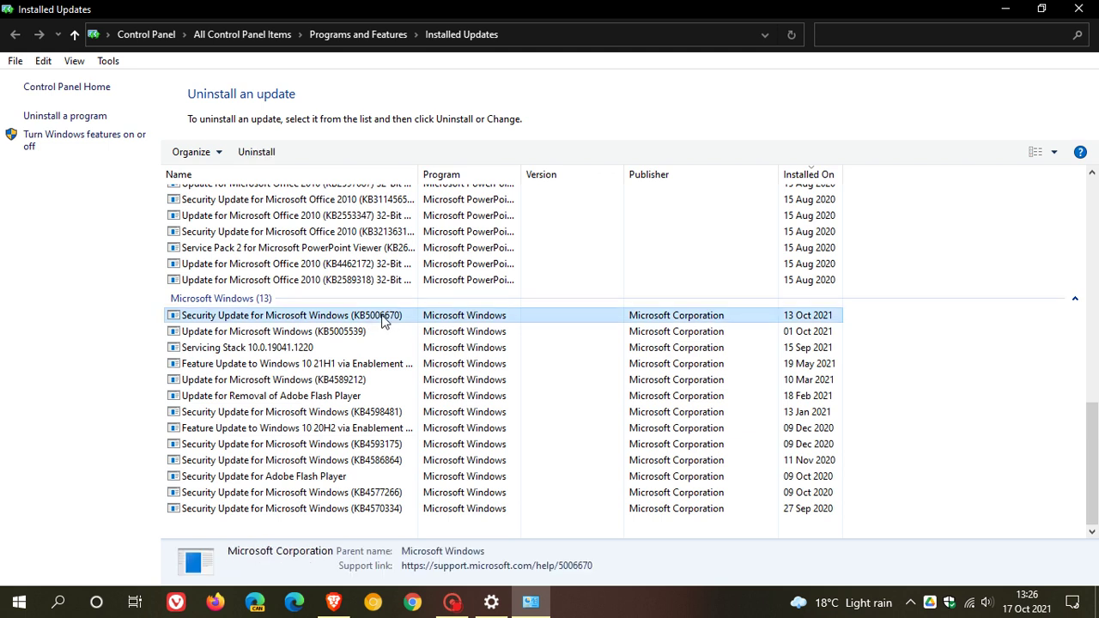
pyautogui.click(268, 155)
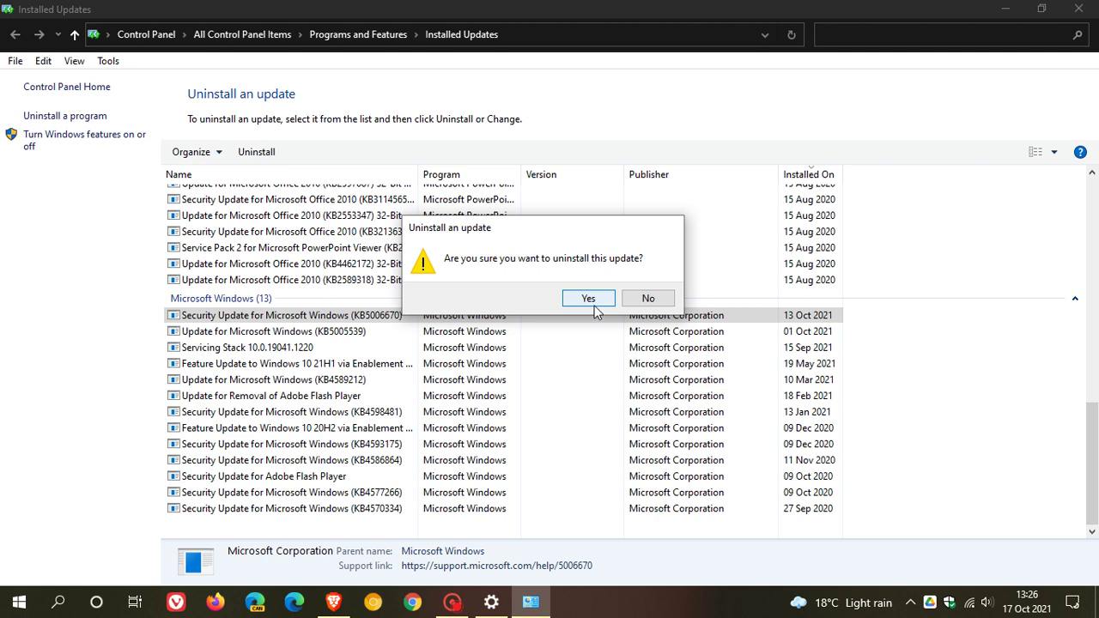
pyautogui.click(670, 298)
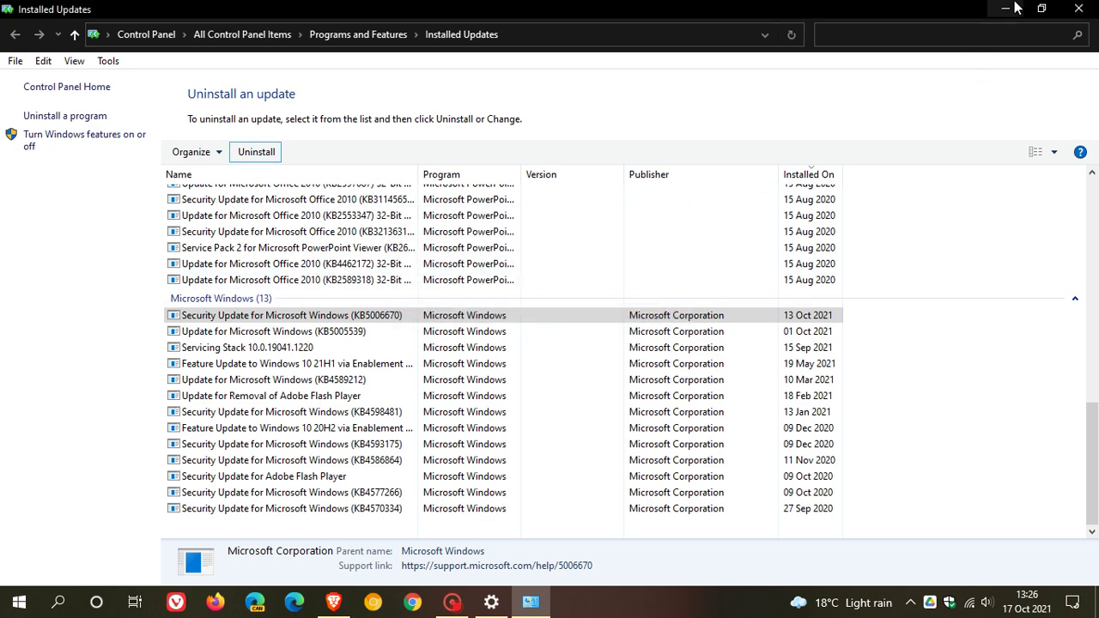
pyautogui.click(1080, 9)
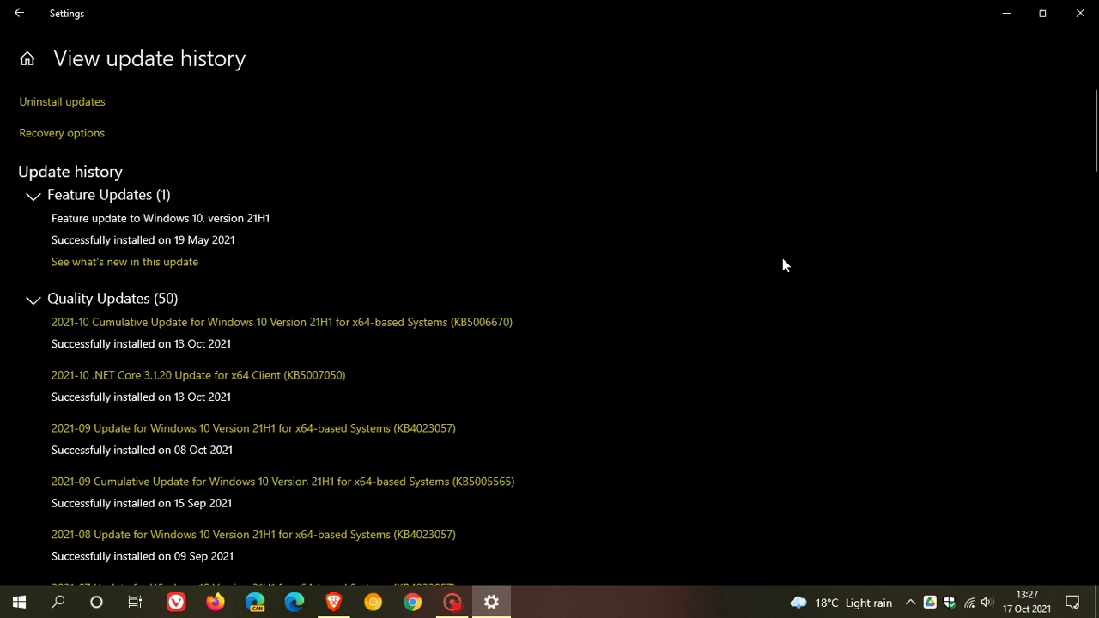
# Minimize the Settings update history window to reveal the clear desktop
pyautogui.click(1003, 15)
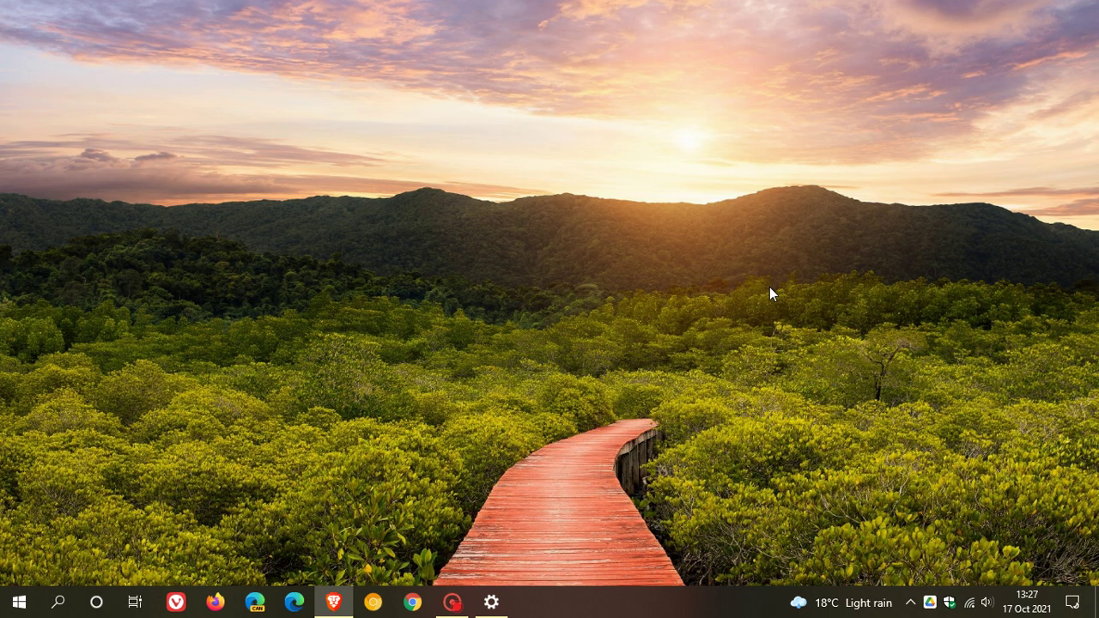